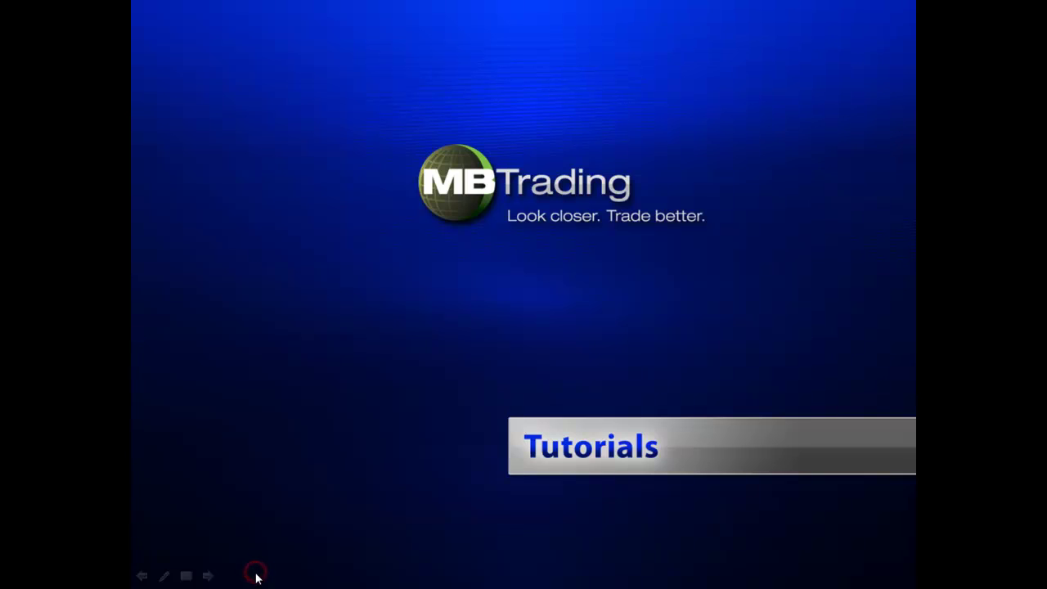
# - Advance past the tutorial title slide to reach the MSFT 5-minute candlestick chart
pyautogui.click(256, 577)
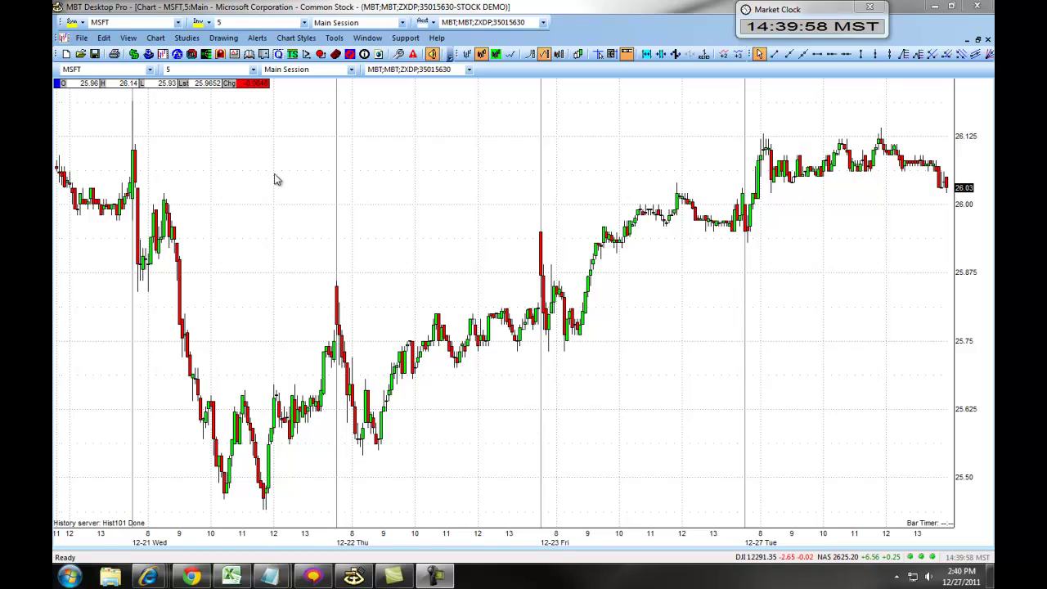
# - Overlay a Linear Regression moving average, length 10, blue rising and red falling
pyautogui.click(187, 39)
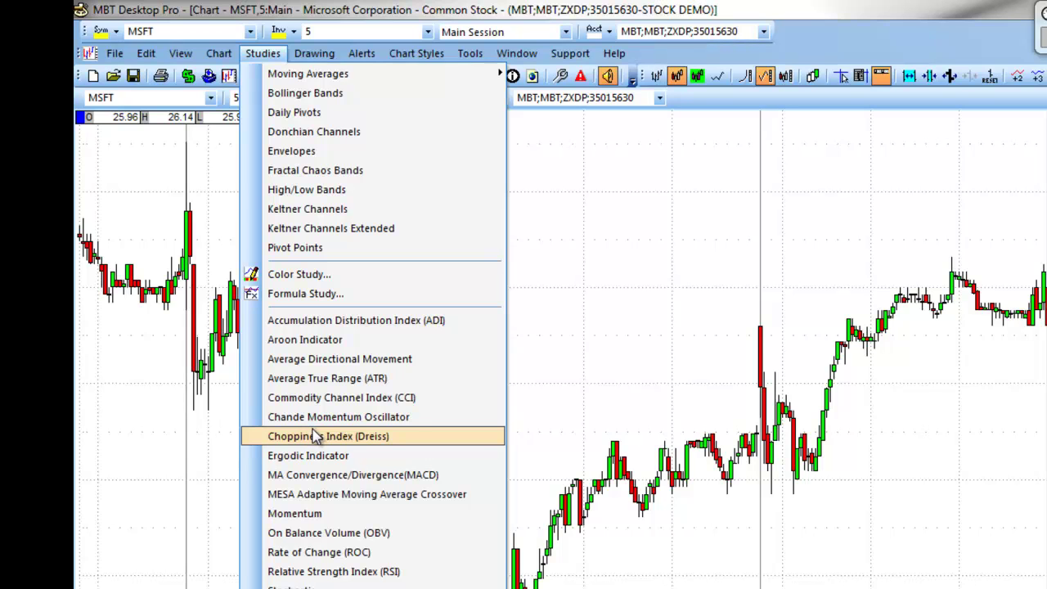
pyautogui.moveTo(308, 73)
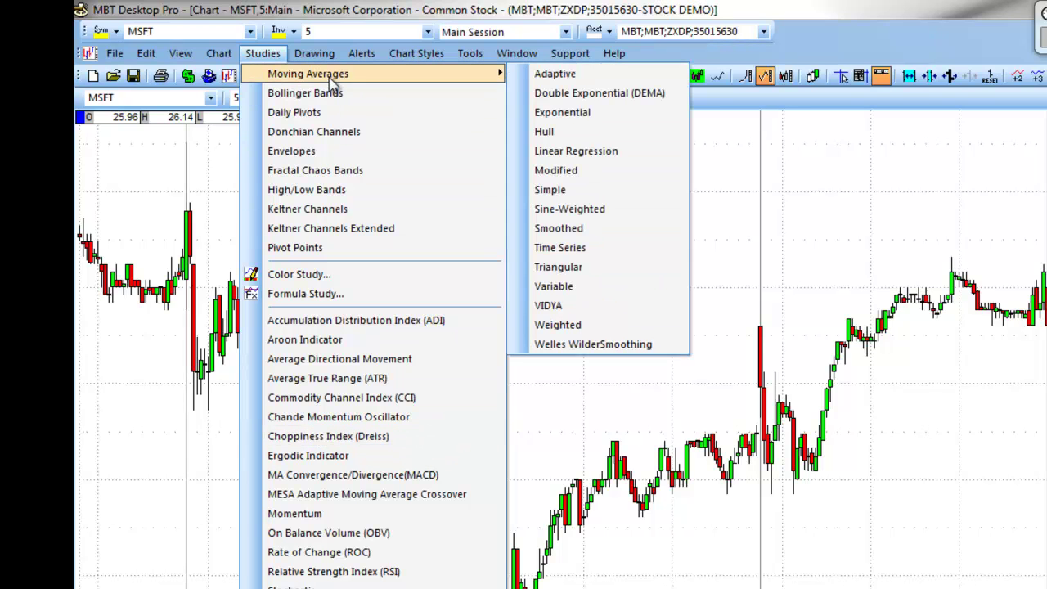
pyautogui.click(579, 156)
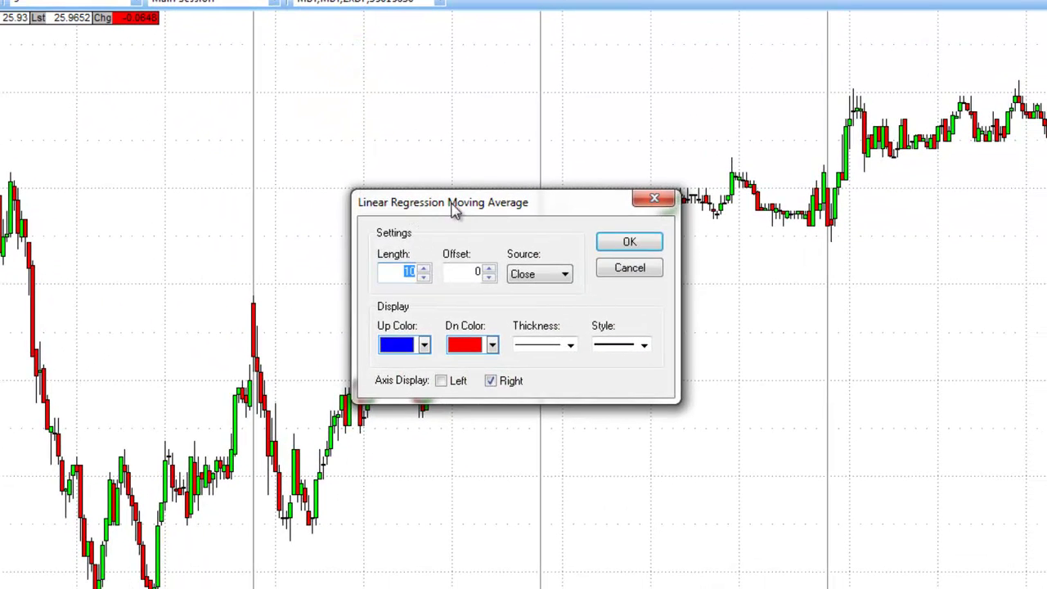
pyautogui.moveTo(421, 202); pyautogui.dragTo(376, 184)
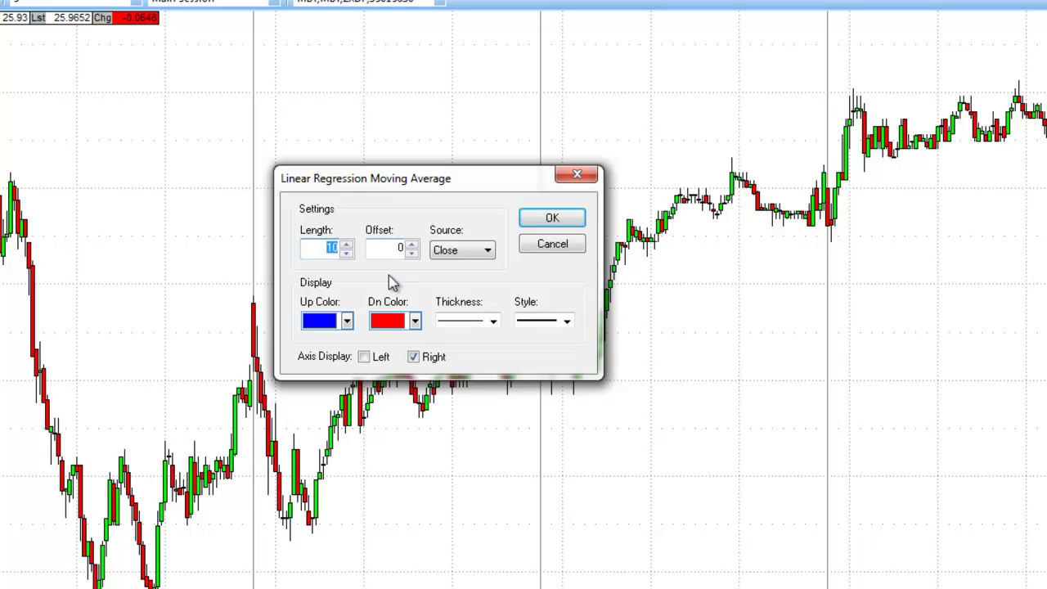
pyautogui.click(319, 247)
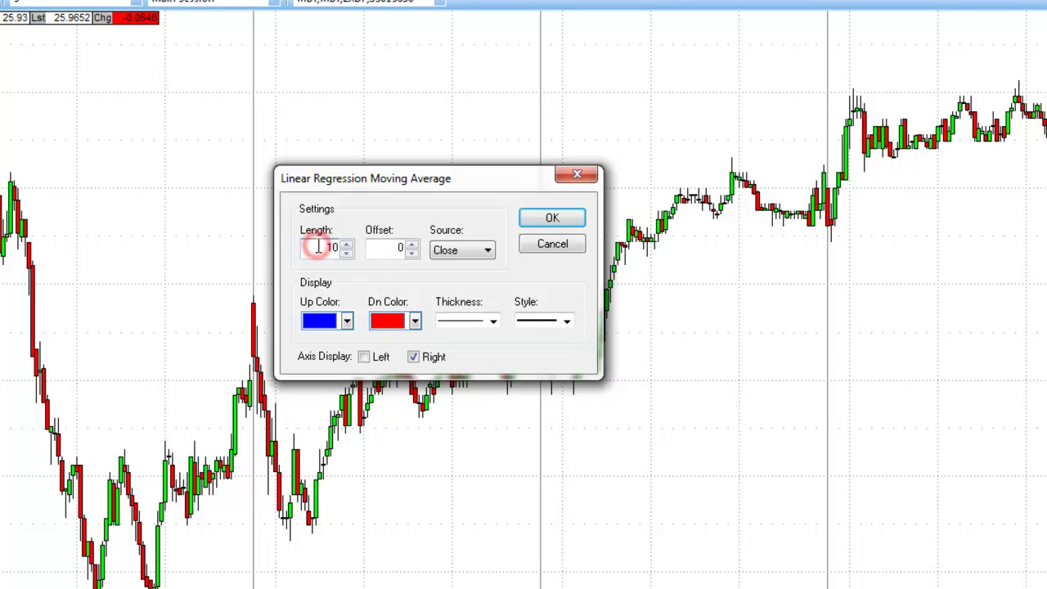
pyautogui.moveTo(319, 247); pyautogui.dragTo(340, 247)
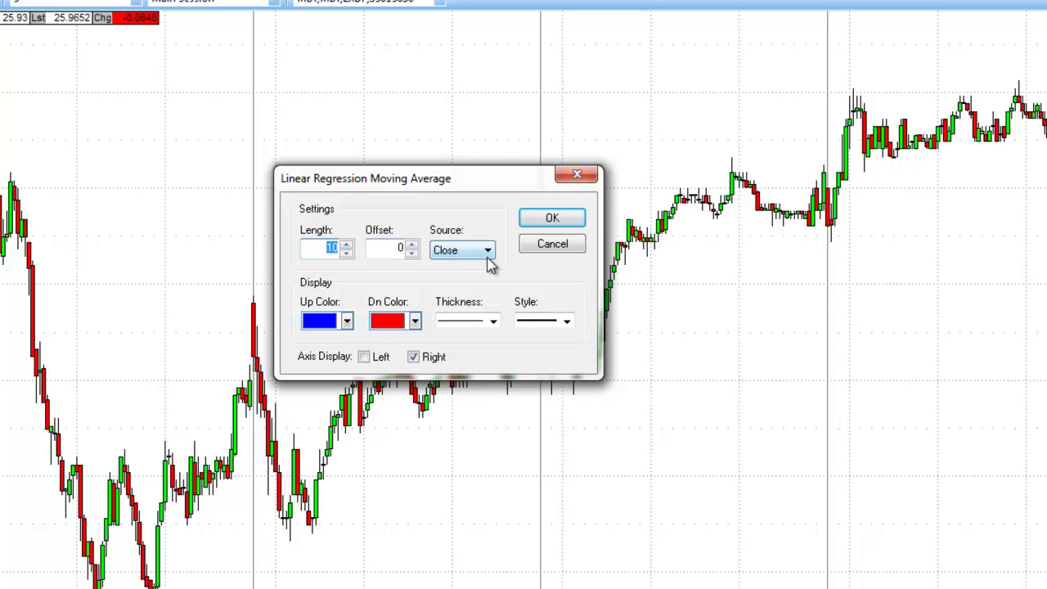
pyautogui.click(347, 320)
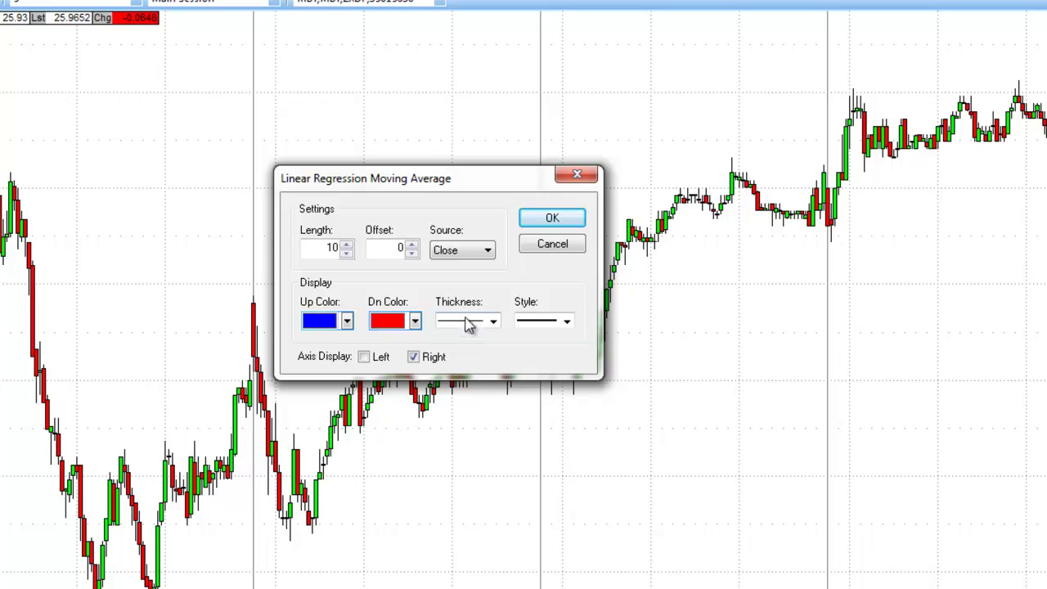
pyautogui.click(551, 219)
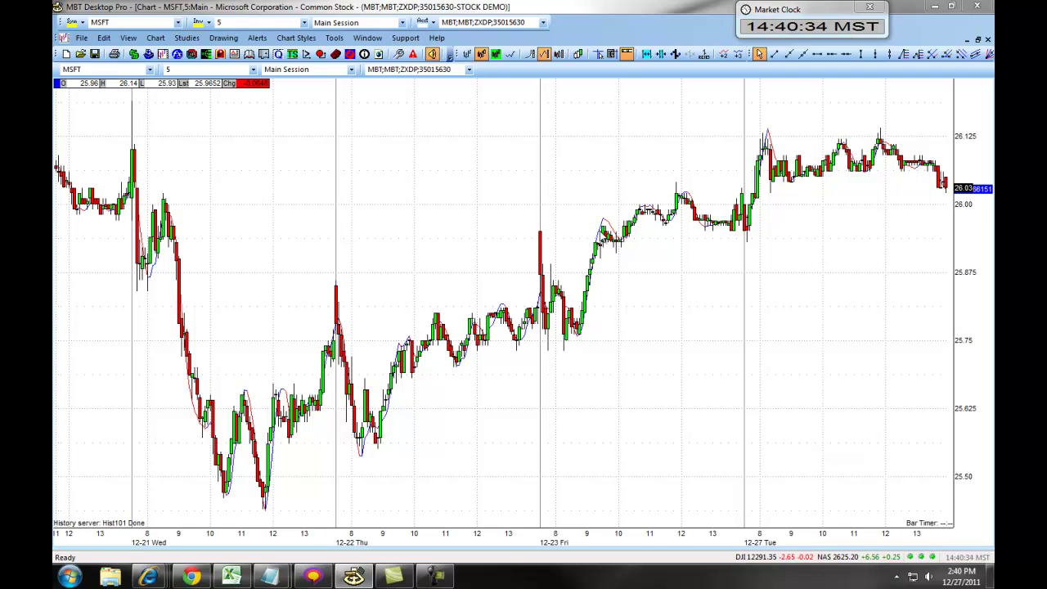
# - Set a thicker line width for the linear regression moving average in its Preferences
pyautogui.rightClick(603, 223)
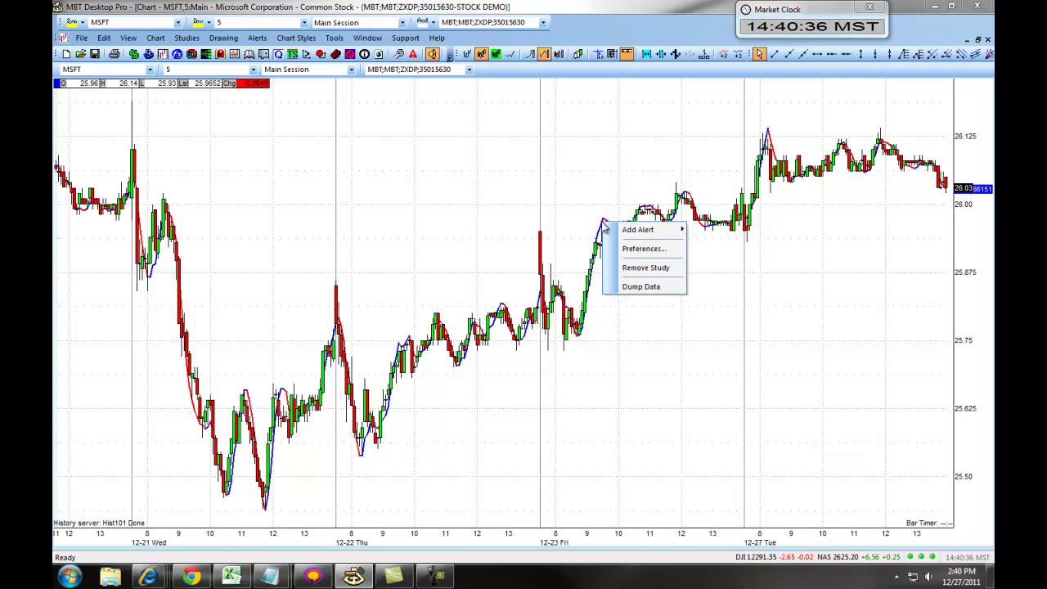
pyautogui.click(623, 249)
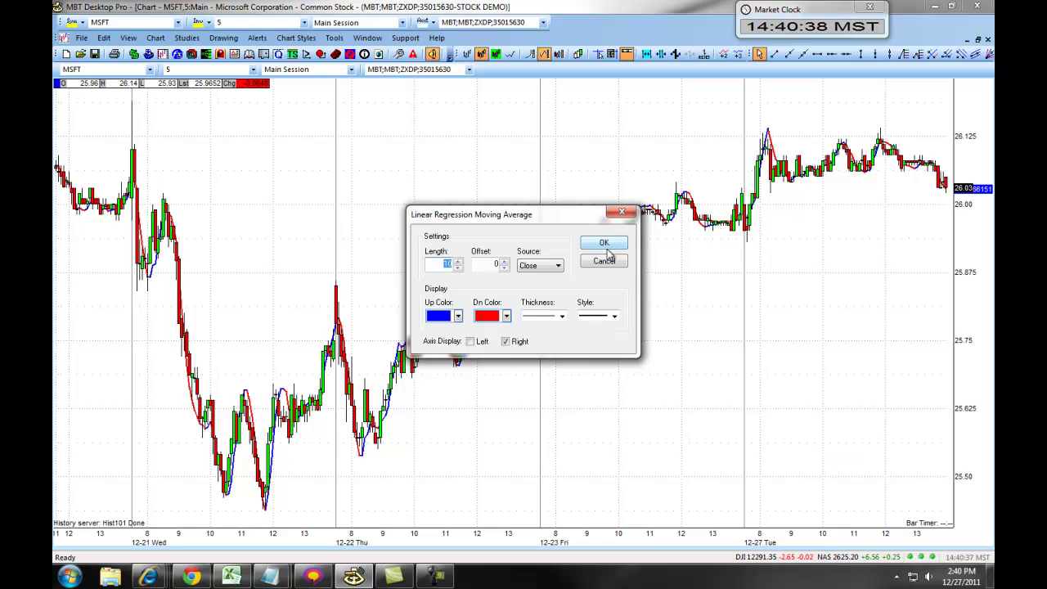
pyautogui.click(562, 316)
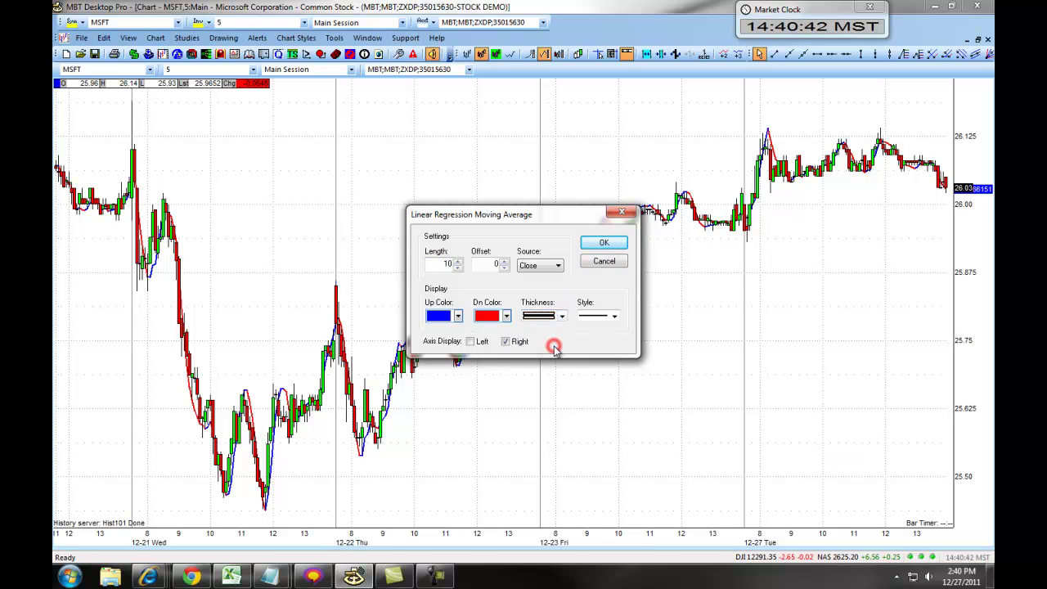
pyautogui.click(553, 346)
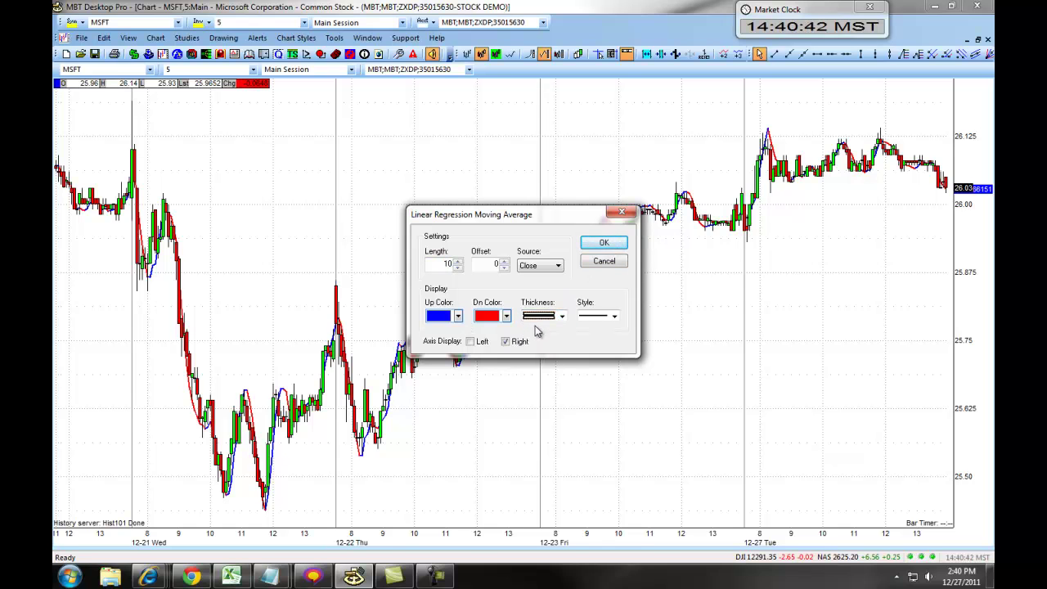
pyautogui.click(605, 243)
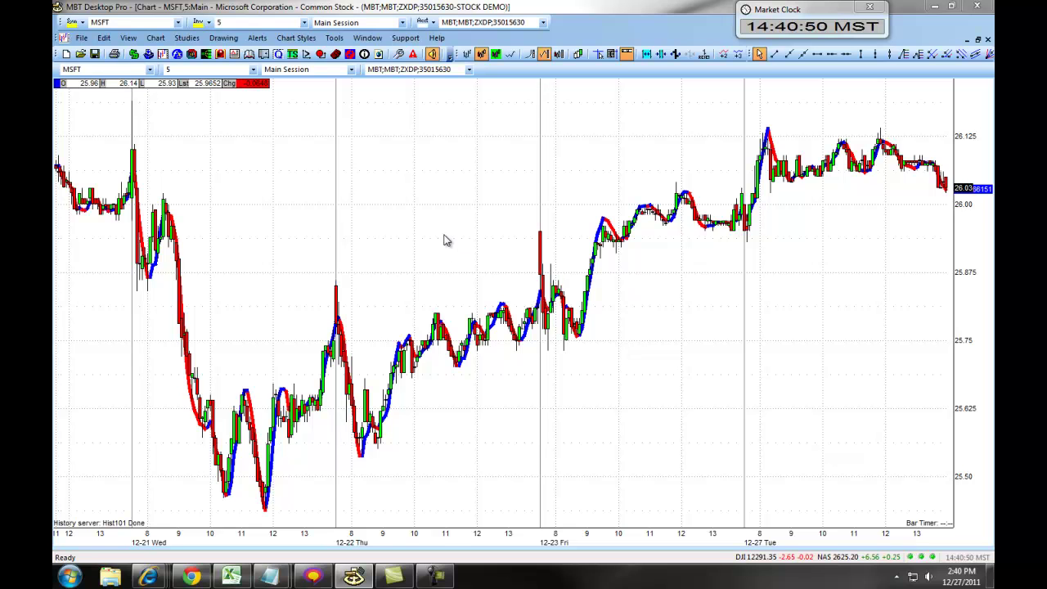
# - Add the Money Flow (MF) plugin pane below the price chart and enlarge it
pyautogui.rightClick(415, 247)
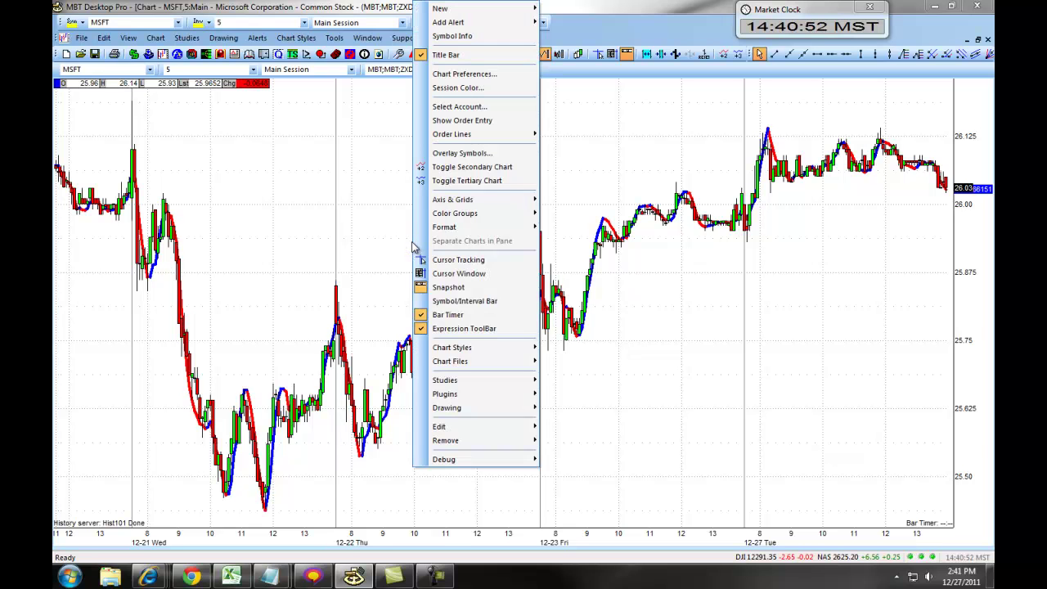
pyautogui.click(464, 381)
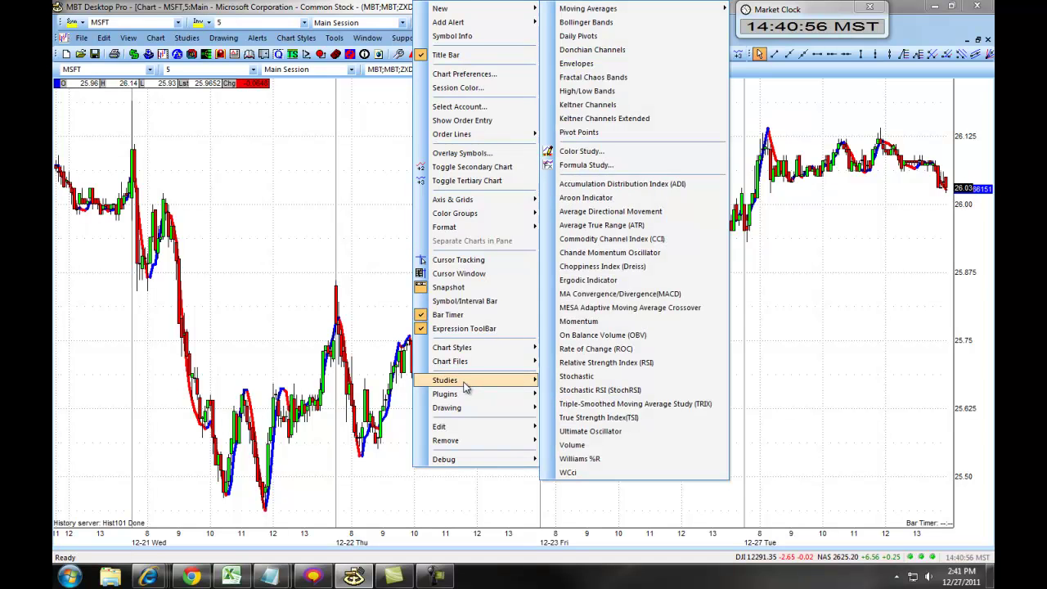
pyautogui.moveTo(445, 393)
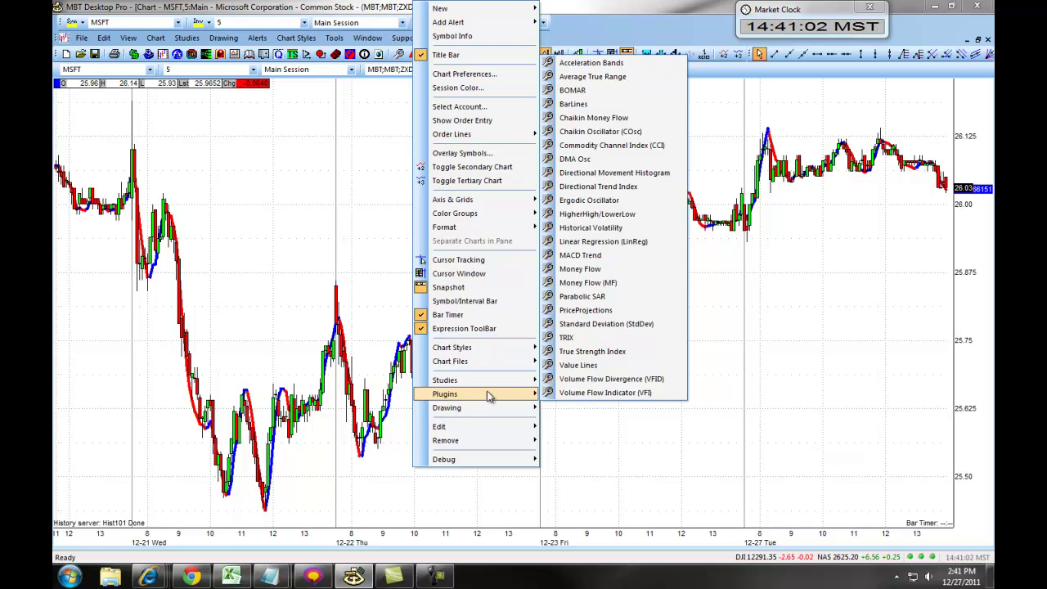
pyautogui.click(598, 286)
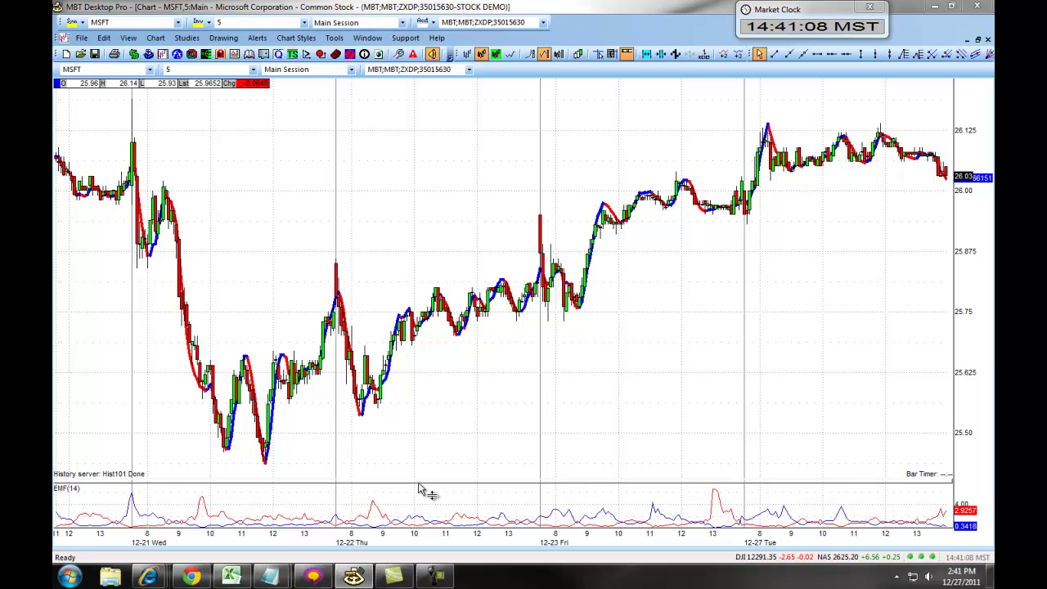
pyautogui.moveTo(419, 484); pyautogui.dragTo(420, 405)
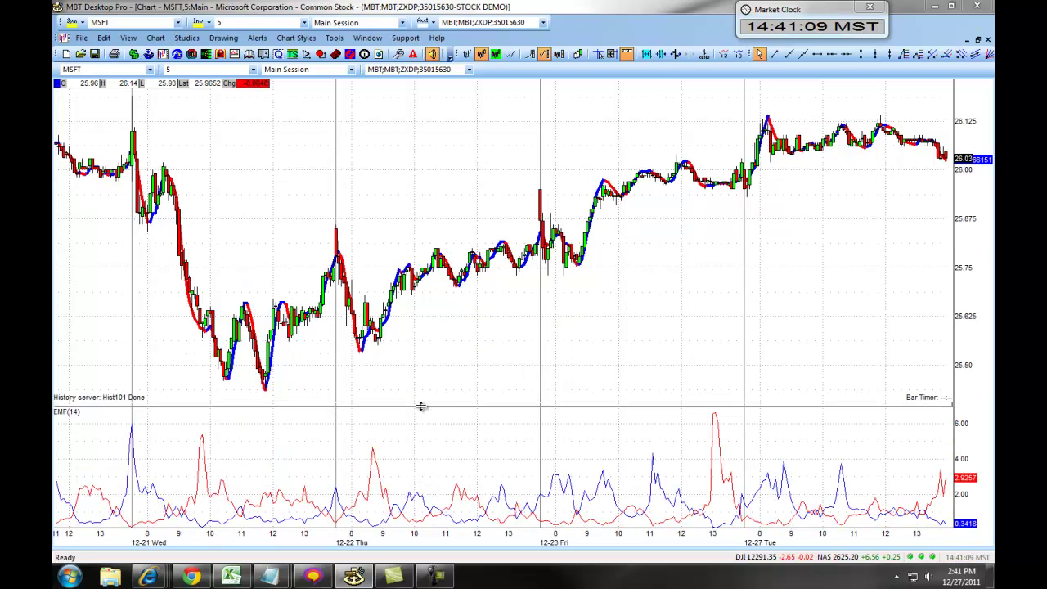
# - Make the EMF(14) positive line green and set both money-flow line thicknesses to 3
pyautogui.rightClick(543, 485)
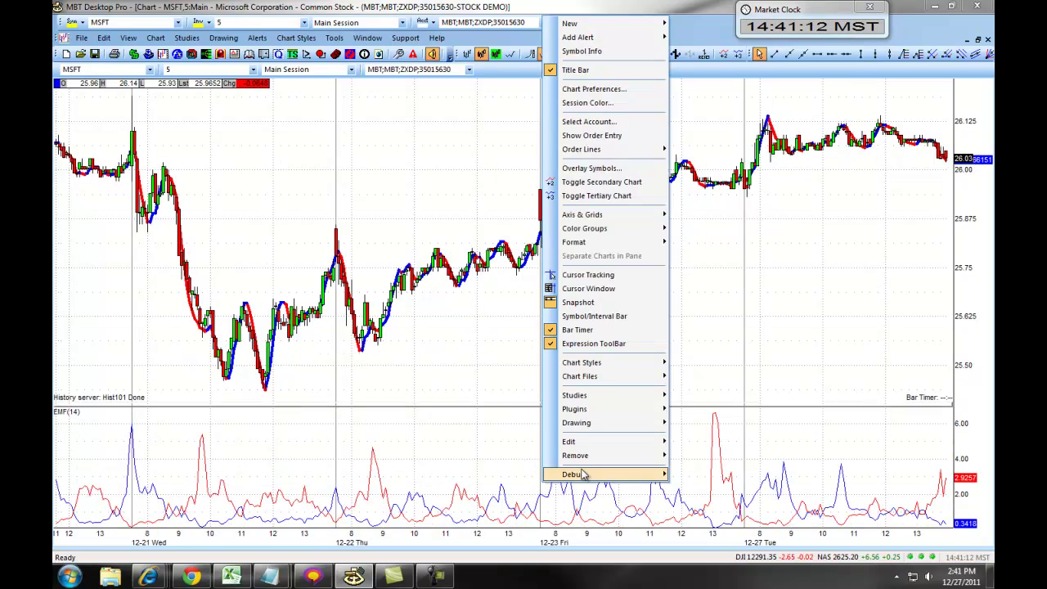
pyautogui.moveTo(606, 441)
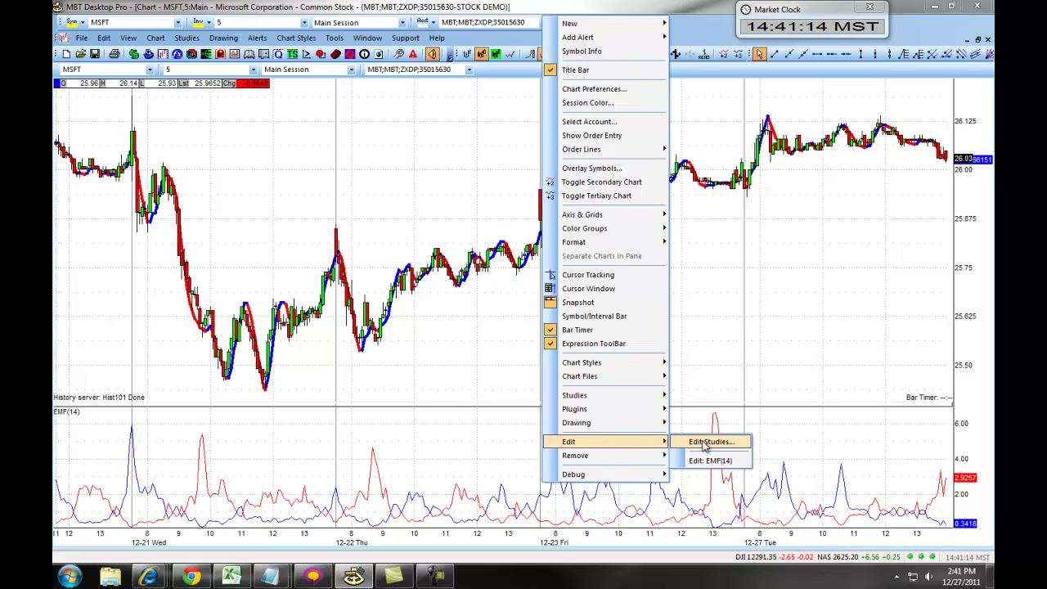
pyautogui.click(705, 441)
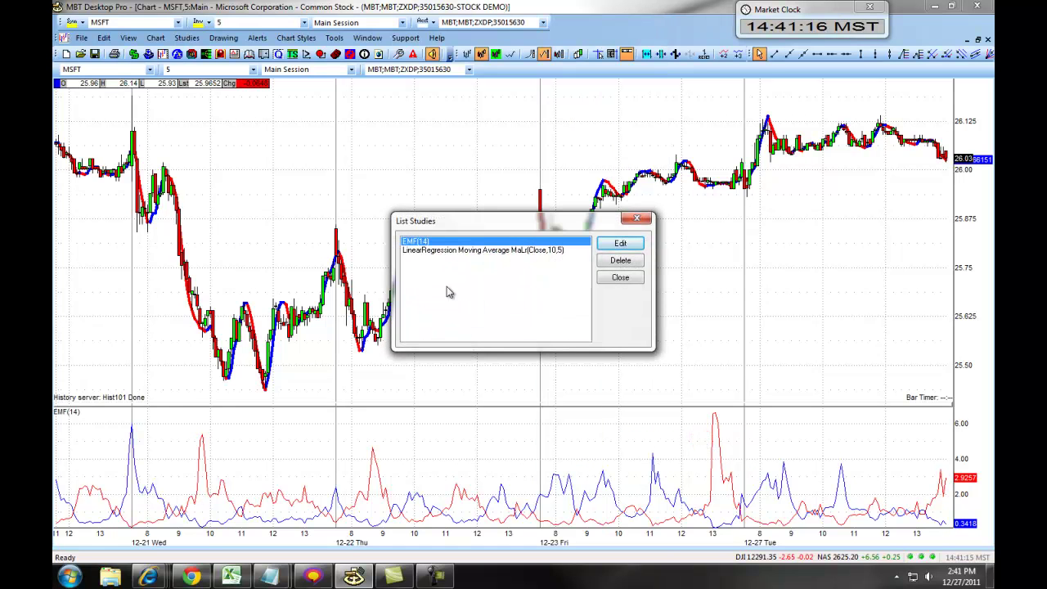
pyautogui.click(435, 251)
pyautogui.click(615, 244)
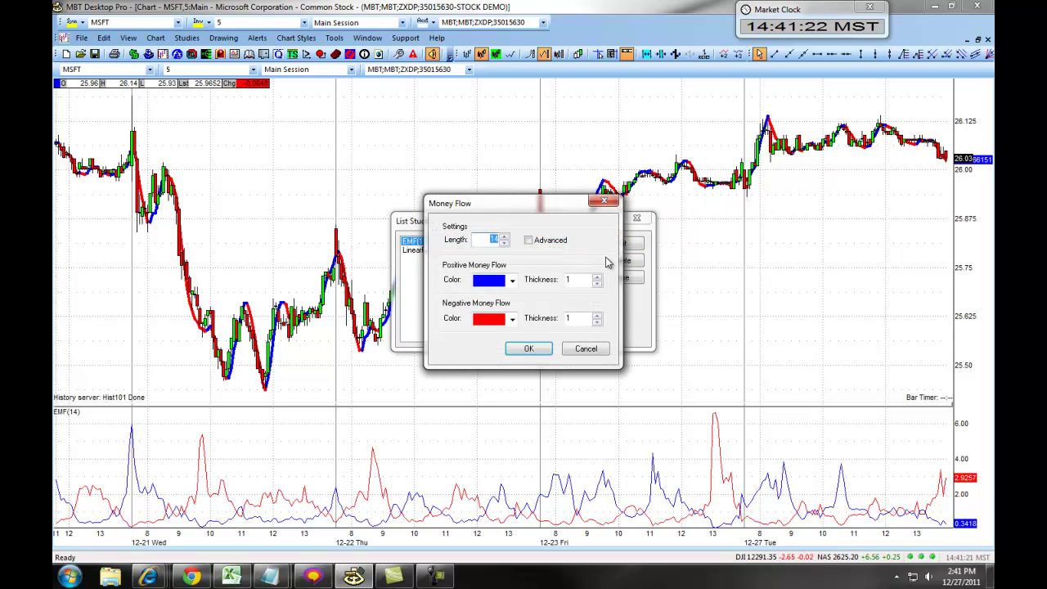
pyautogui.click(512, 279)
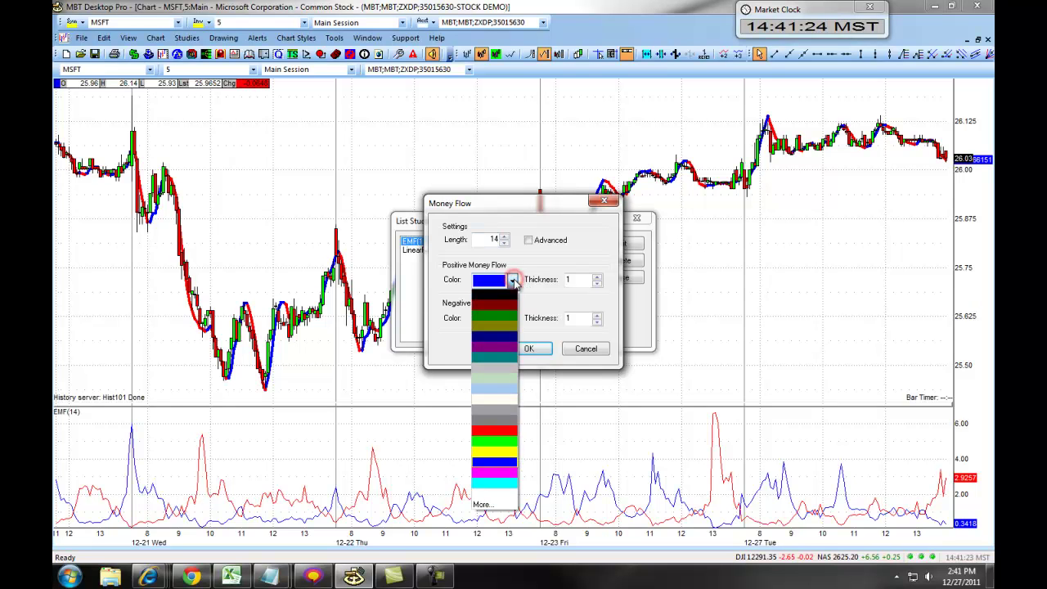
pyautogui.click(513, 280)
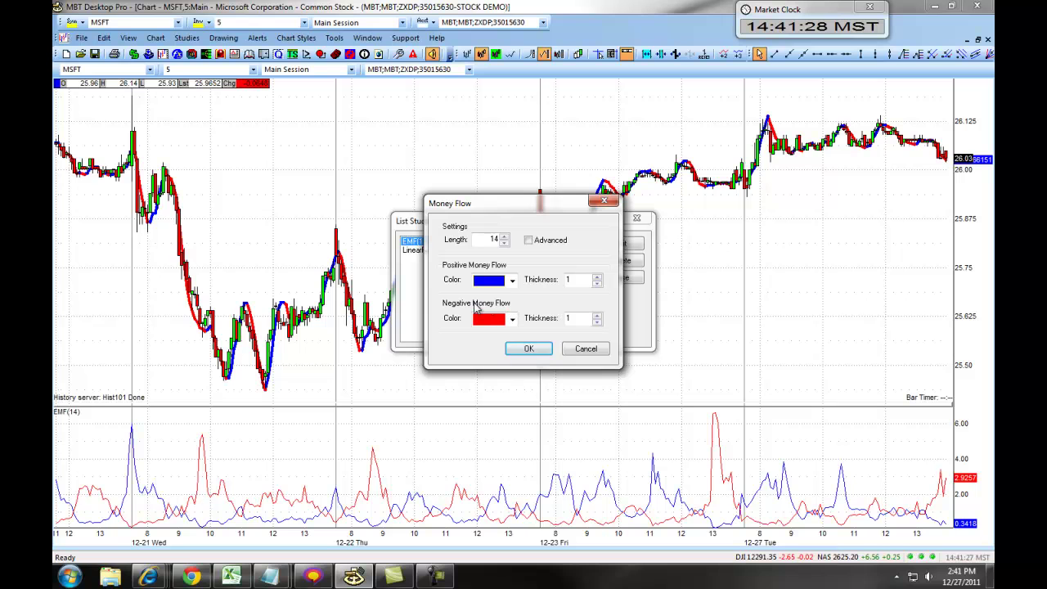
pyautogui.click(512, 280)
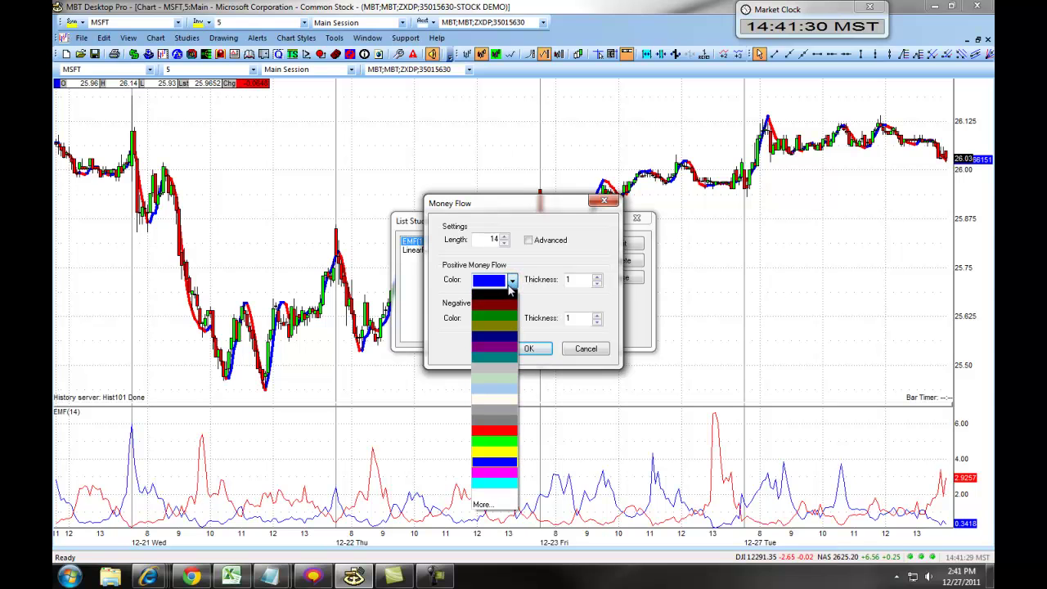
pyautogui.click(503, 441)
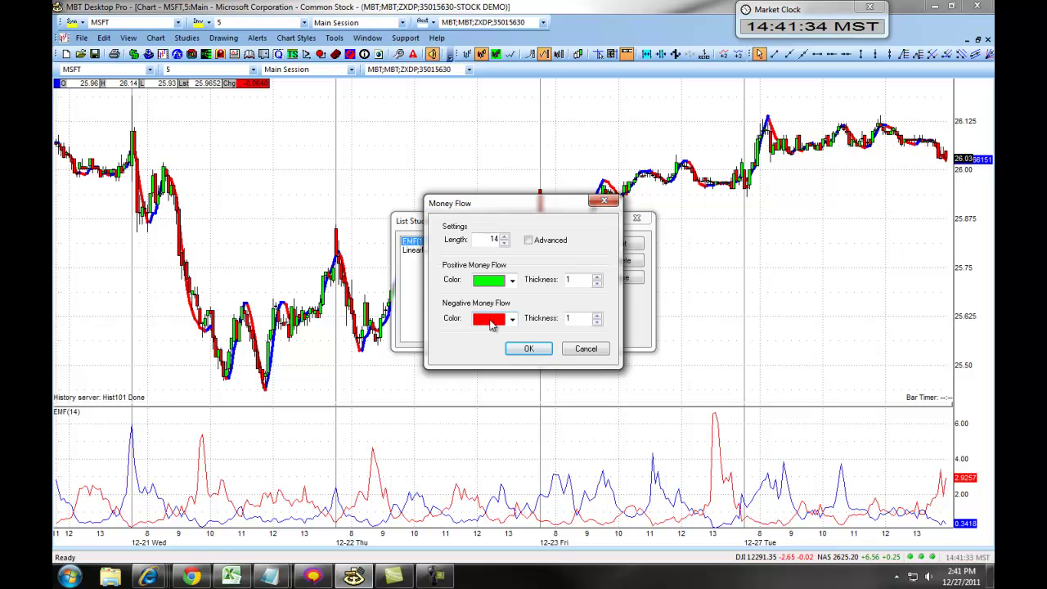
pyautogui.click(597, 277)
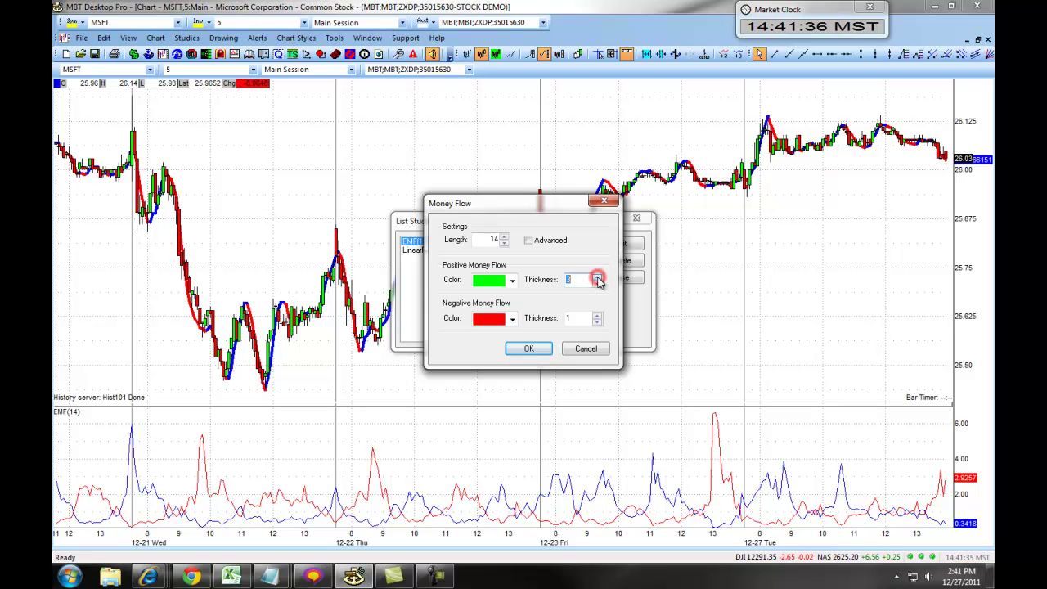
pyautogui.click(597, 315)
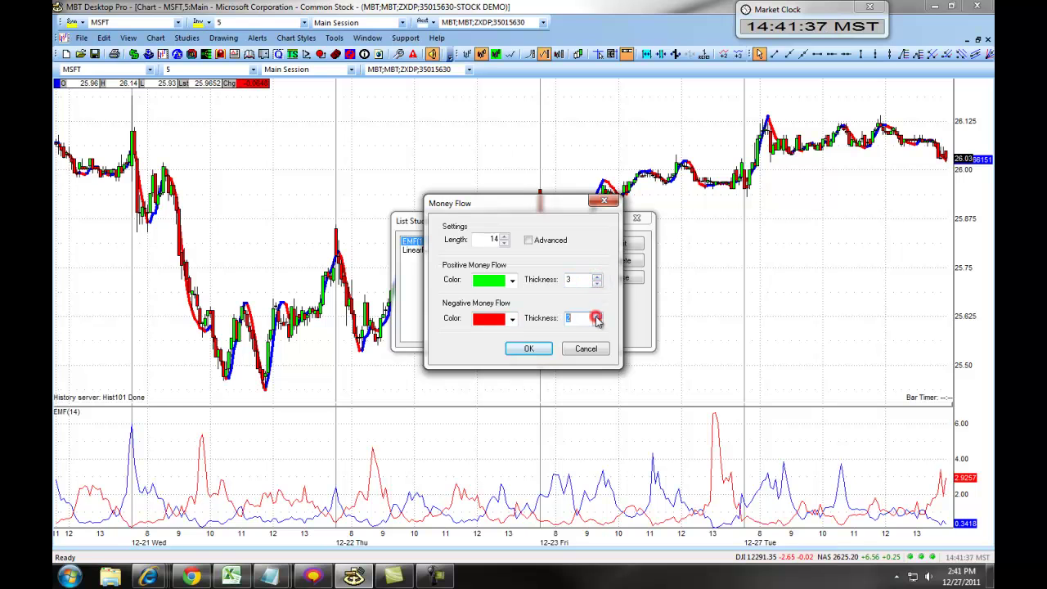
pyautogui.click(539, 352)
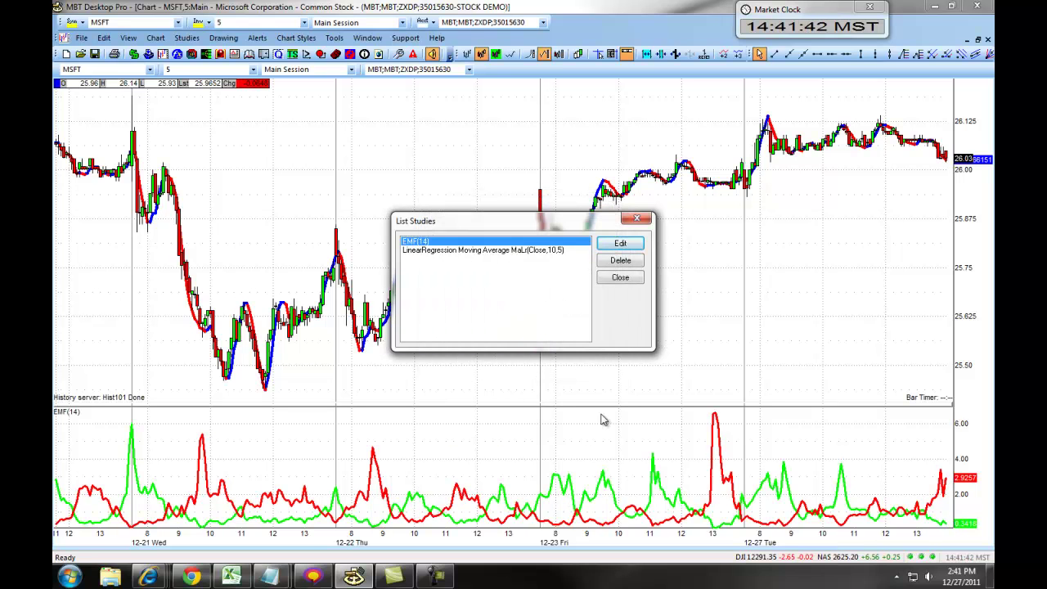
# - Delete the LinearRegression study from the studies list
pyautogui.click(540, 250)
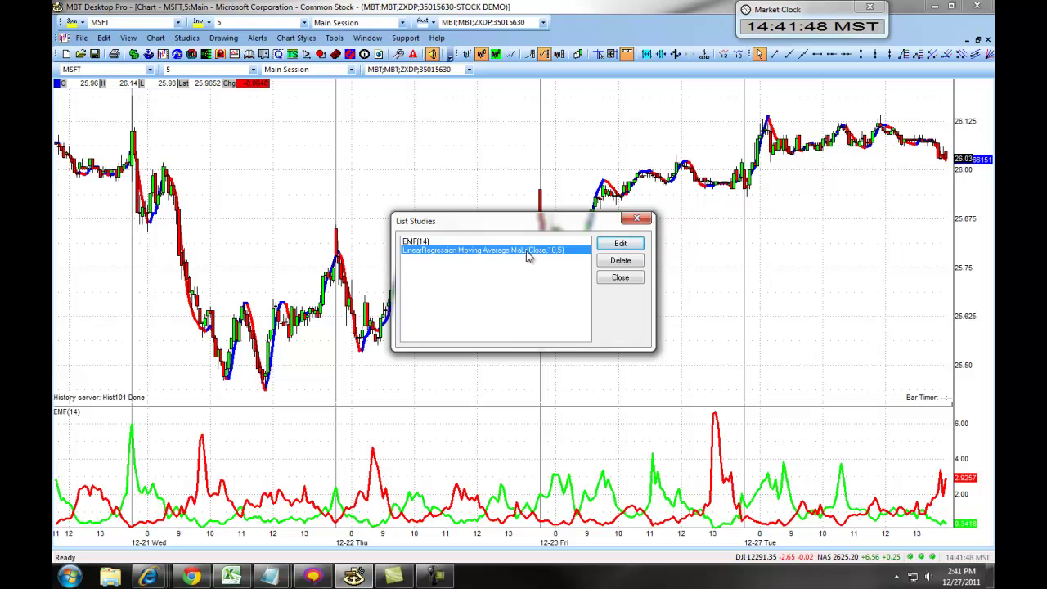
pyautogui.click(617, 263)
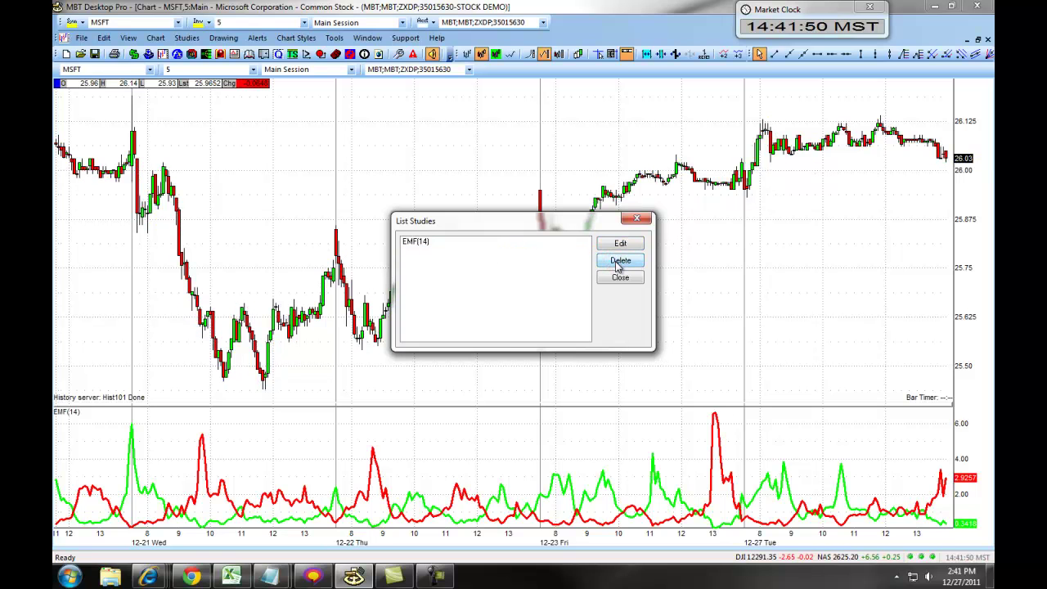
pyautogui.click(641, 220)
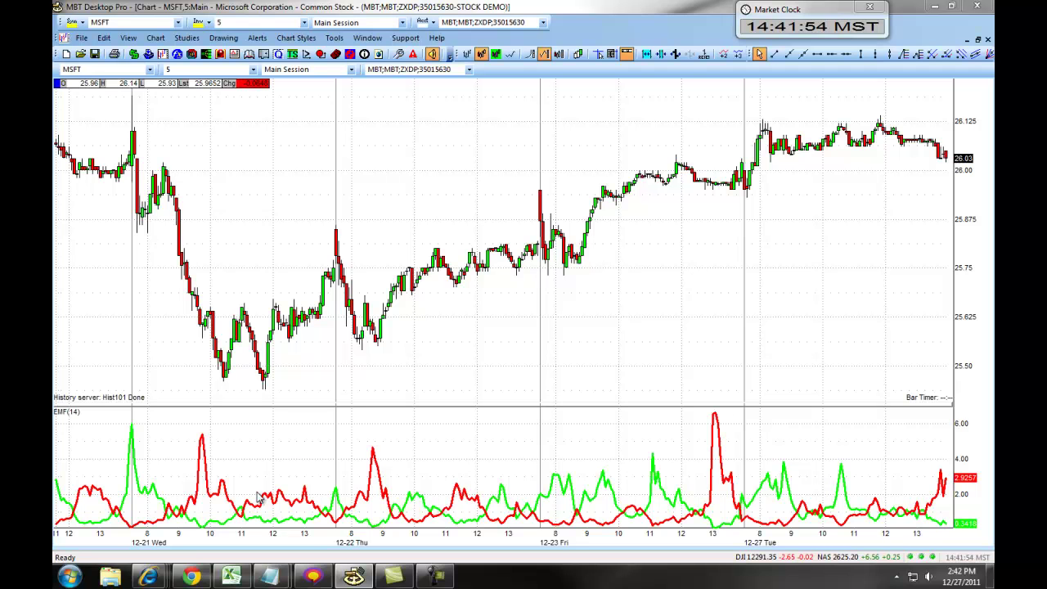
pyautogui.moveTo(149, 577)
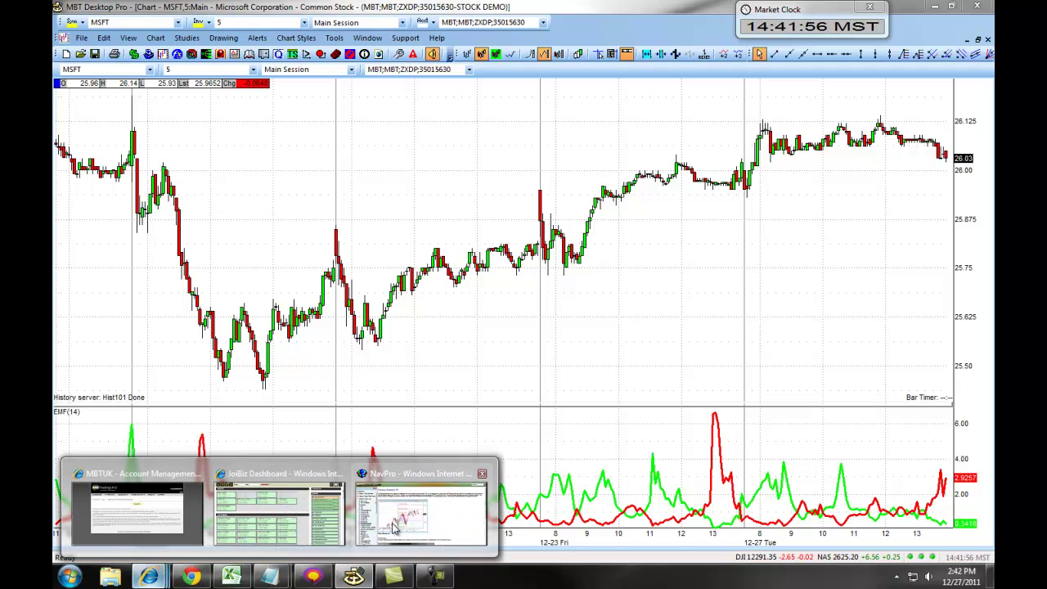
# - In the NavPro help, expand Chart Studies and read the Bollinger Bands topic
pyautogui.click(422, 511)
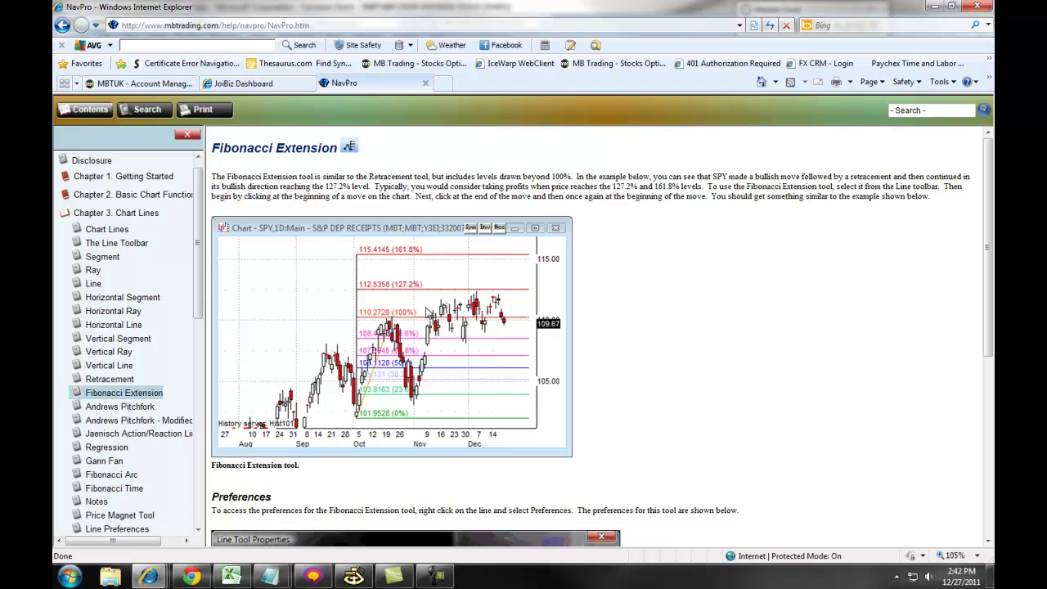
pyautogui.click(66, 214)
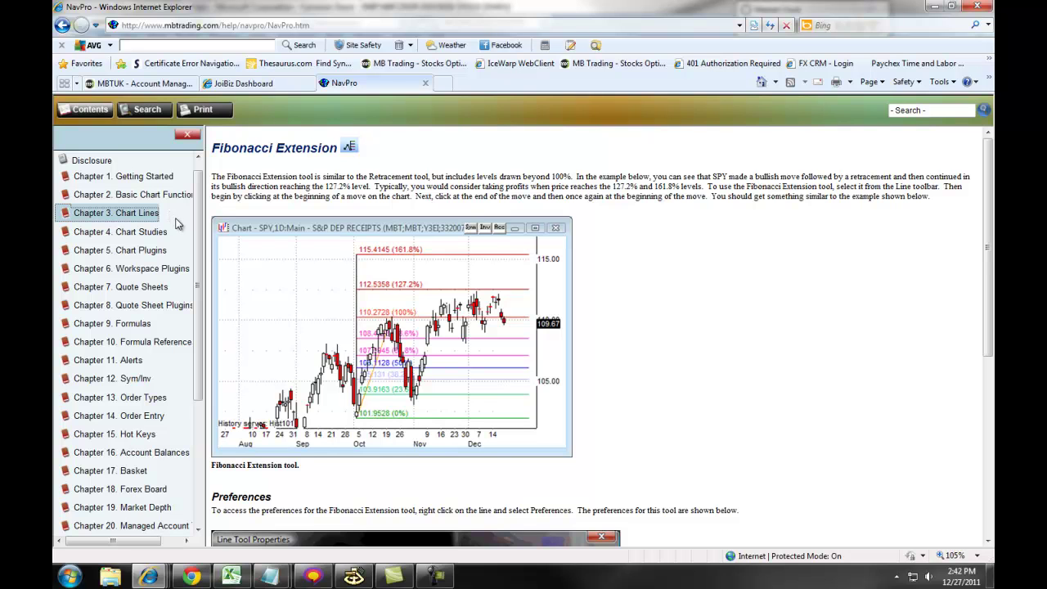
pyautogui.click(93, 232)
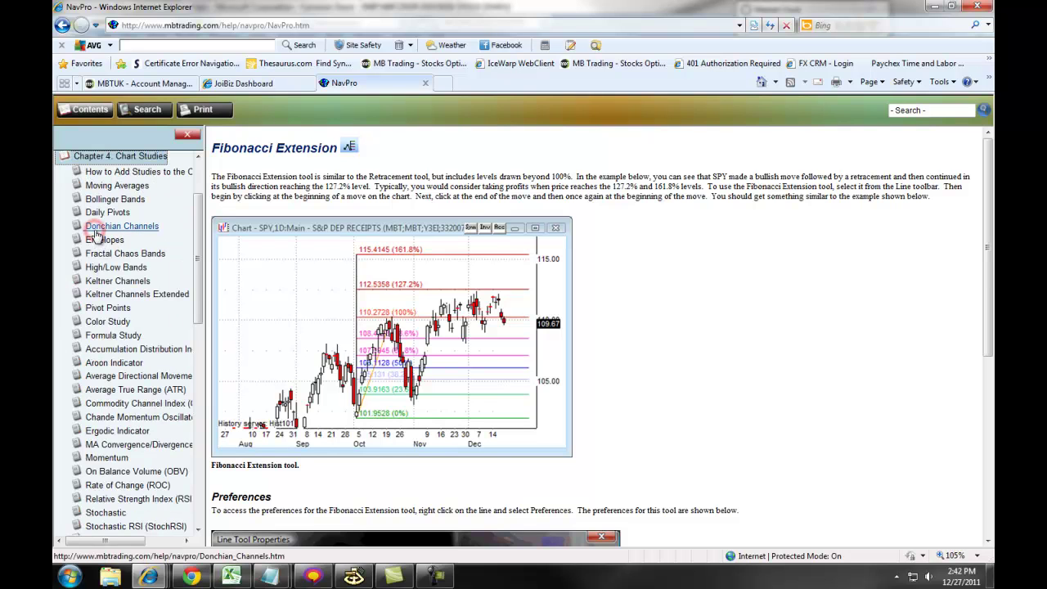
pyautogui.moveTo(197, 234)
pyautogui.mouseDown()
pyautogui.moveTo(196, 251)
pyautogui.moveTo(197, 227)
pyautogui.mouseUp()
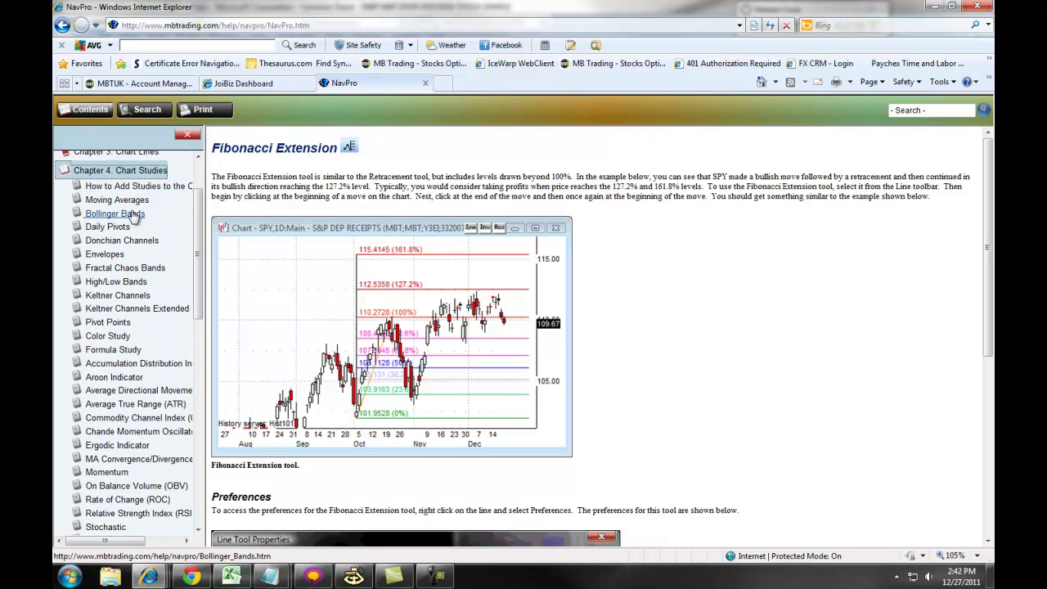
pyautogui.click(128, 214)
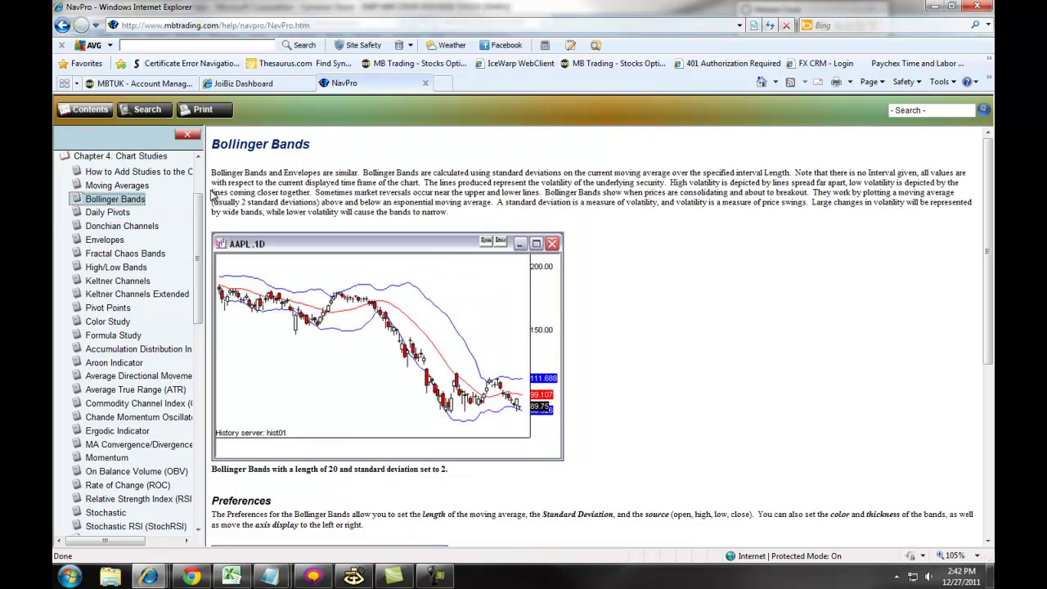
pyautogui.moveTo(213, 173); pyautogui.dragTo(278, 203)
pyautogui.click(291, 205)
# - Read the Historical Volatility topic under Chart Plugins, then minimize Internet Explorer
pyautogui.click(65, 155)
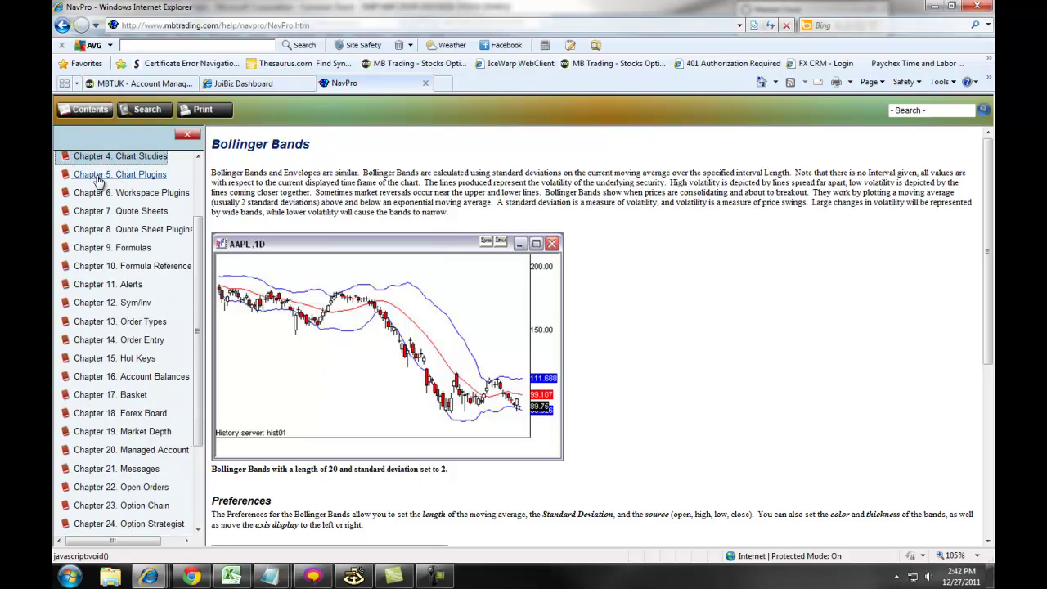
pyautogui.click(98, 177)
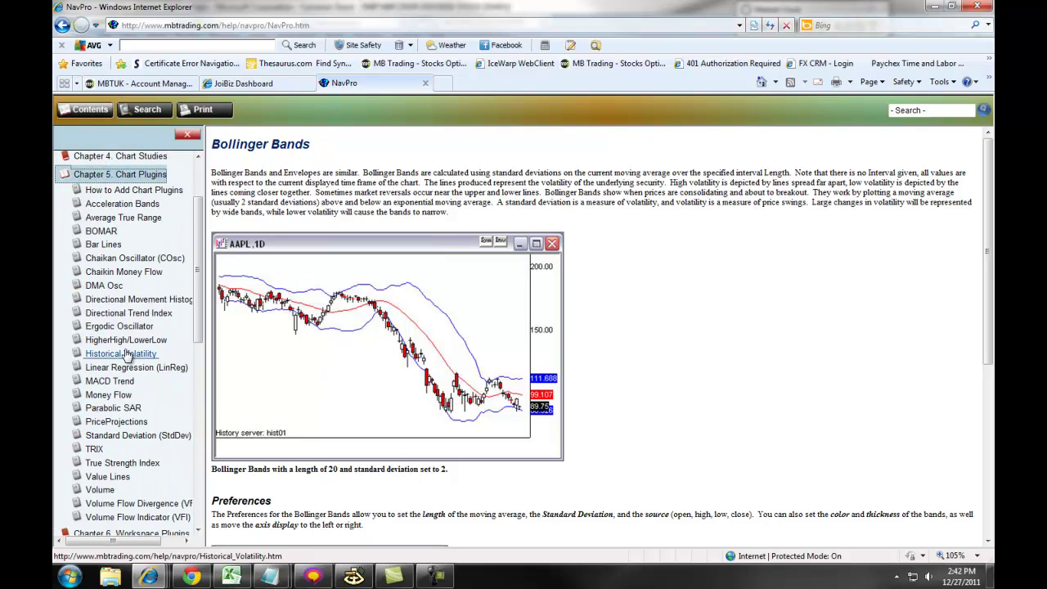
pyautogui.click(122, 355)
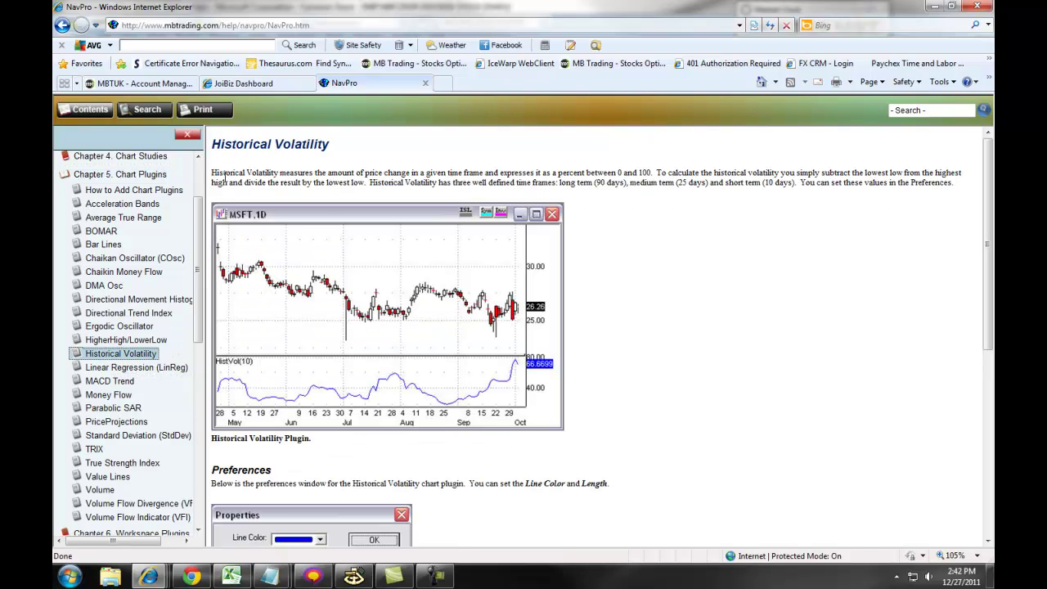
pyautogui.click(212, 173)
pyautogui.scroll(-3, 625, 343)
pyautogui.scroll(-2, 624, 341)
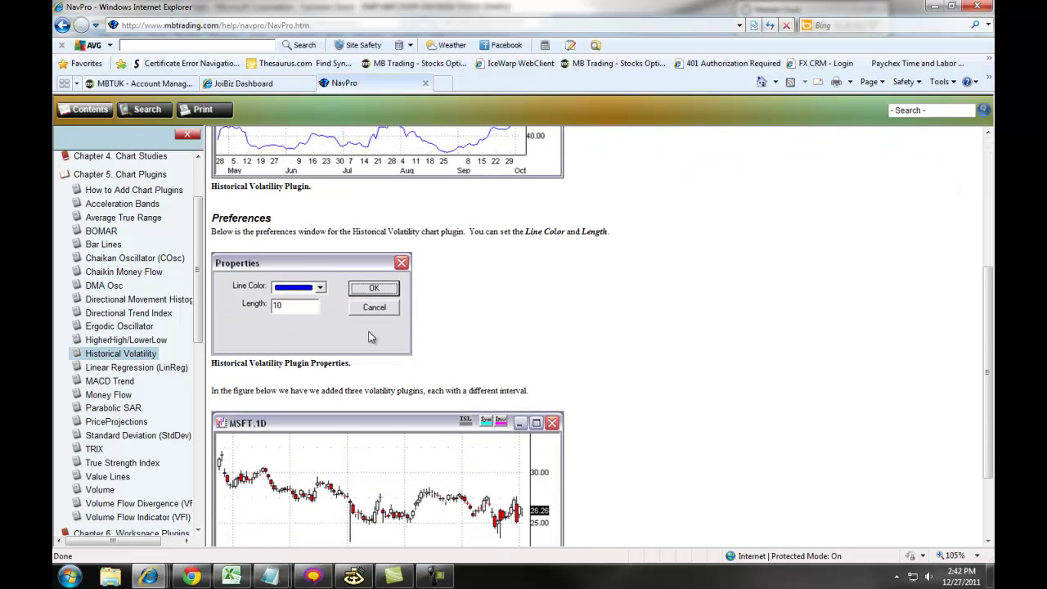
pyautogui.scroll(3, 348, 240)
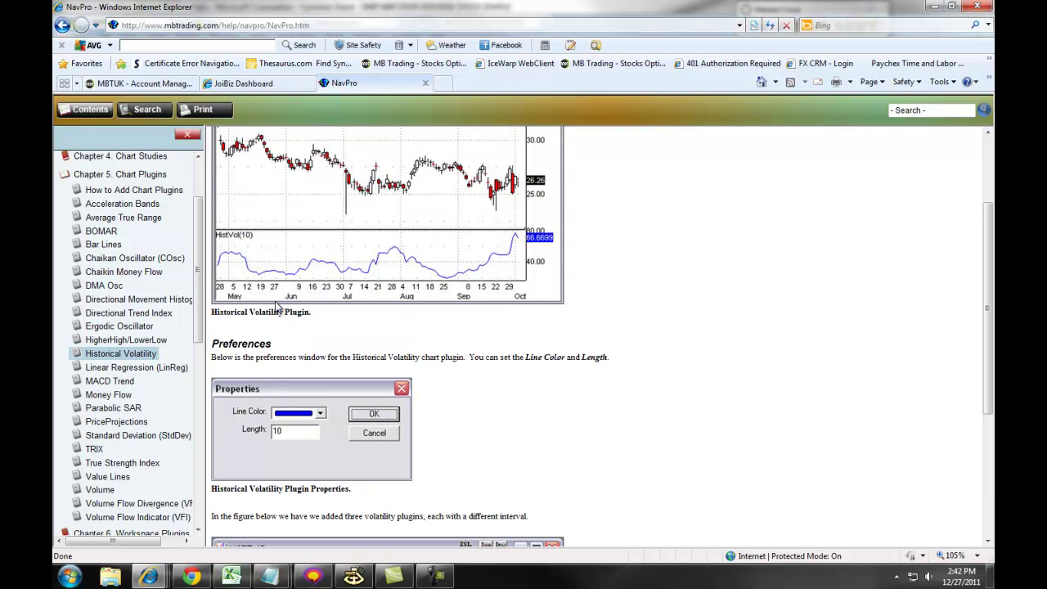
pyautogui.click(935, 5)
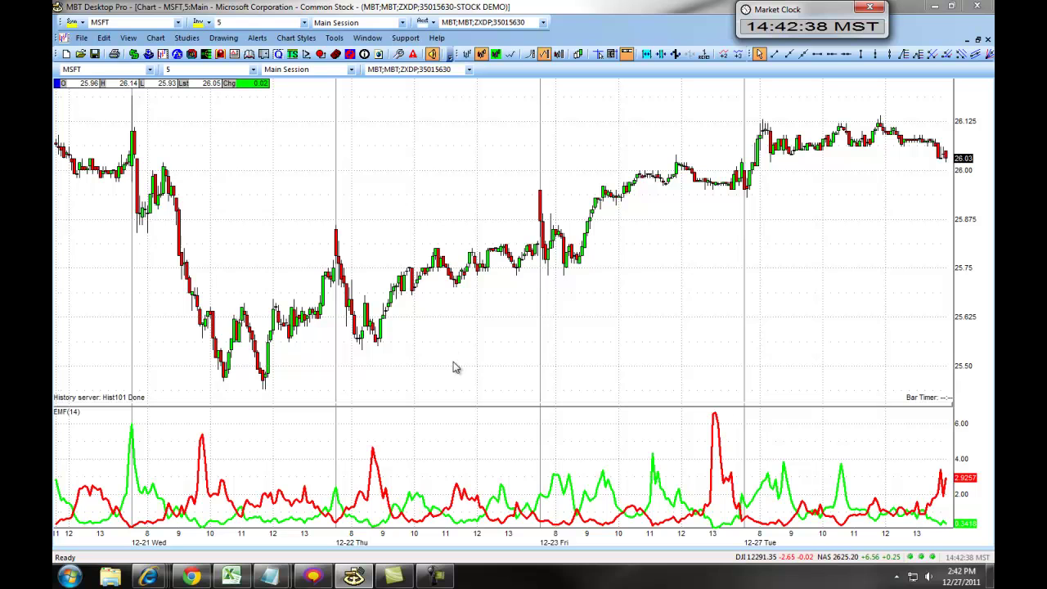
# - Remove all studies, including the EMF(14) pane, from the MSFT chart
pyautogui.click(441, 440)
pyautogui.rightClick(441, 440)
pyautogui.moveTo(503, 440)
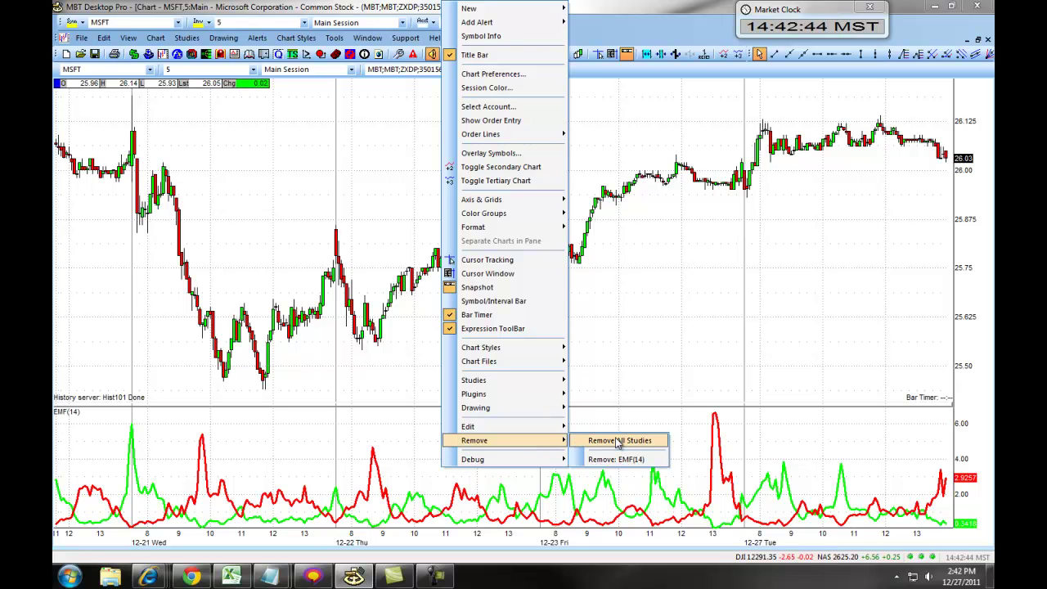
pyautogui.click(618, 441)
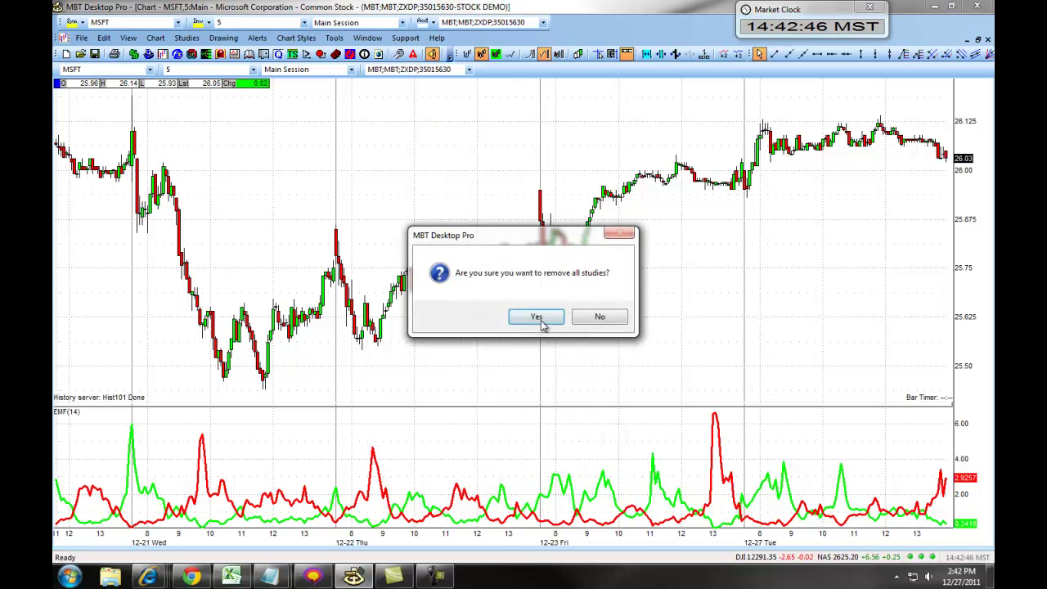
pyautogui.click(543, 319)
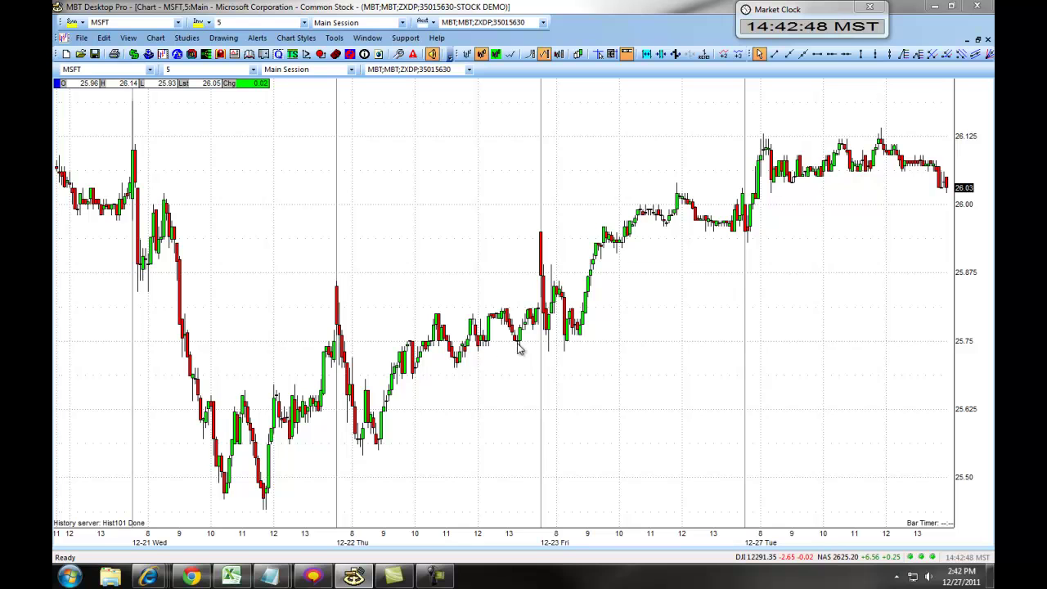